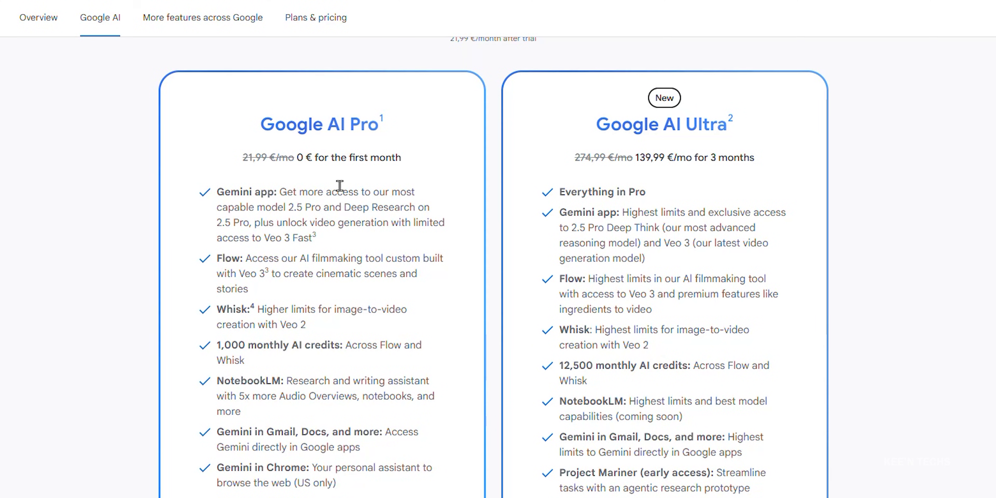
drag(391, 159, 425, 159)
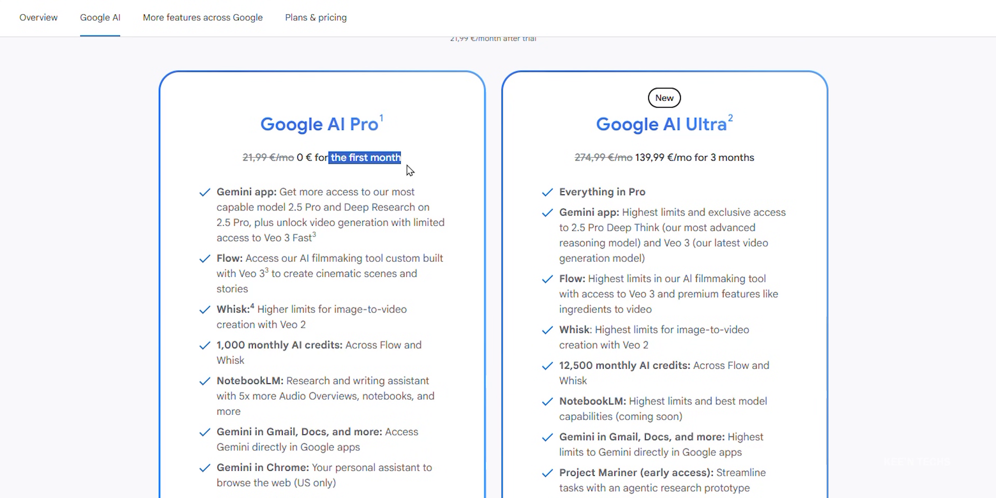
click(349, 311)
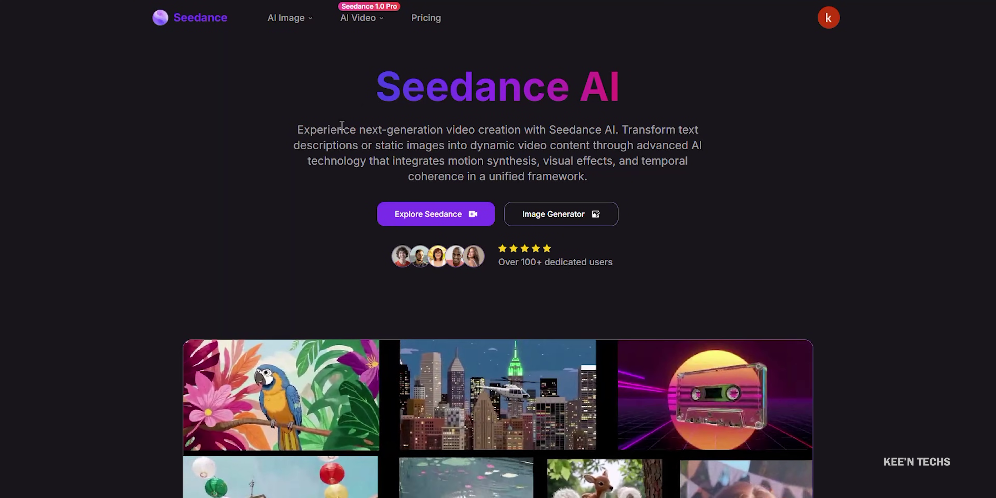
drag(307, 134, 619, 131)
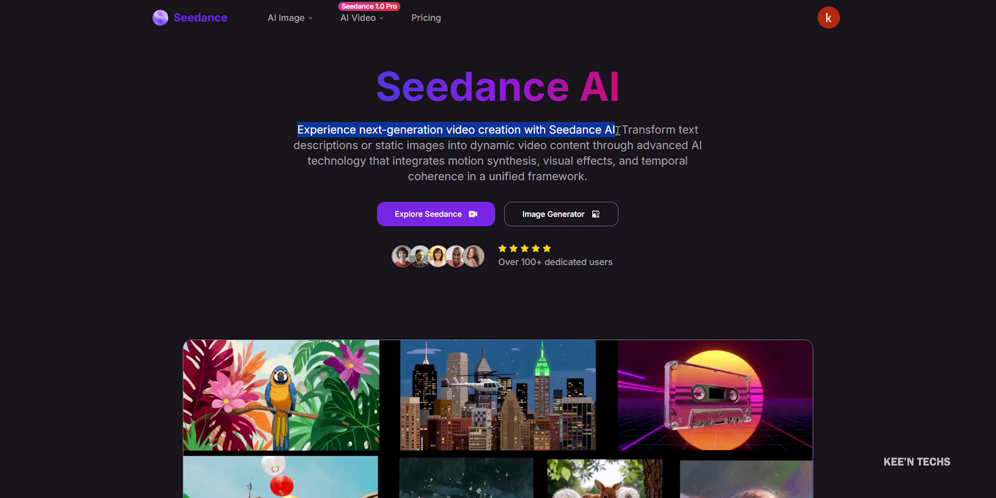
click(637, 131)
scroll(534, 134, down, 8)
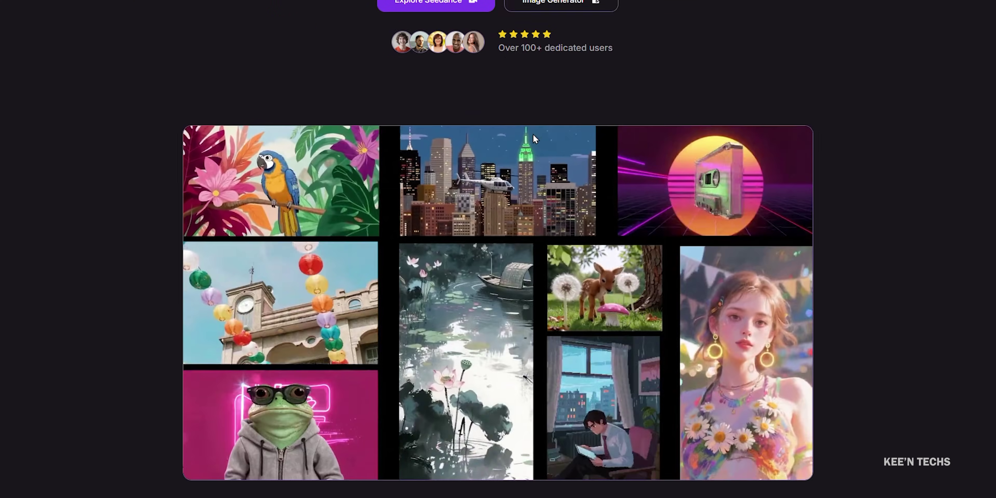
scroll(528, 181, down, 1)
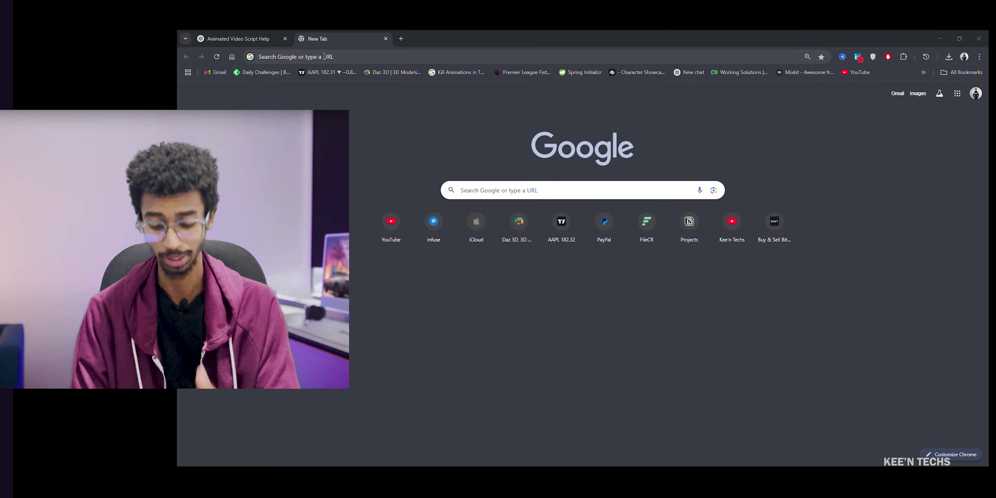
Search Google for 'dreamina ai' and open the official Dreamina result.
text(drea)
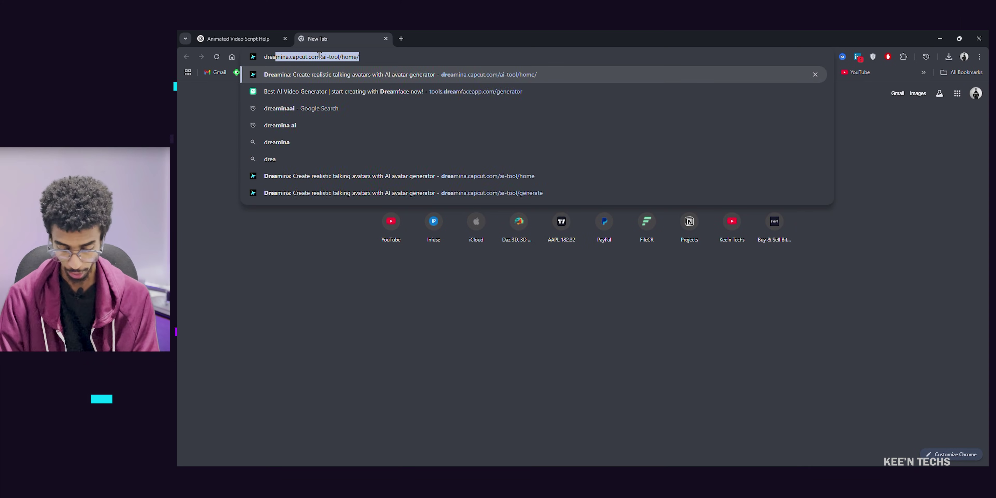
key(Down)
key(Return)
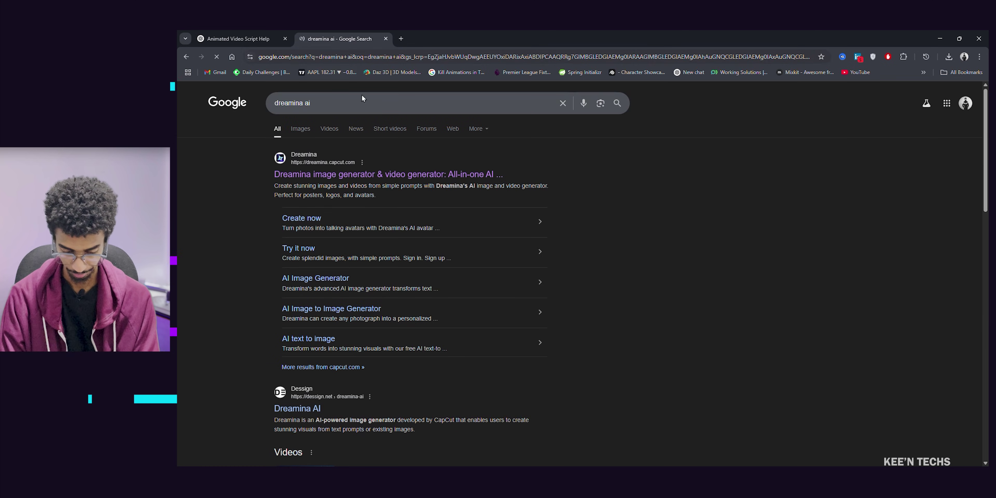
click(331, 174)
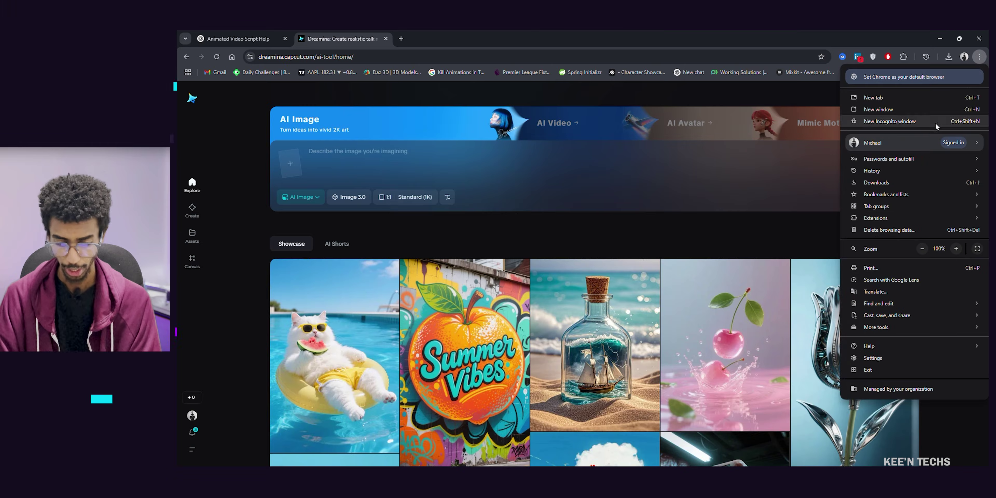
Open the VeePN extension's page in the Chrome Web Store.
mouse_move(890, 217)
click(826, 228)
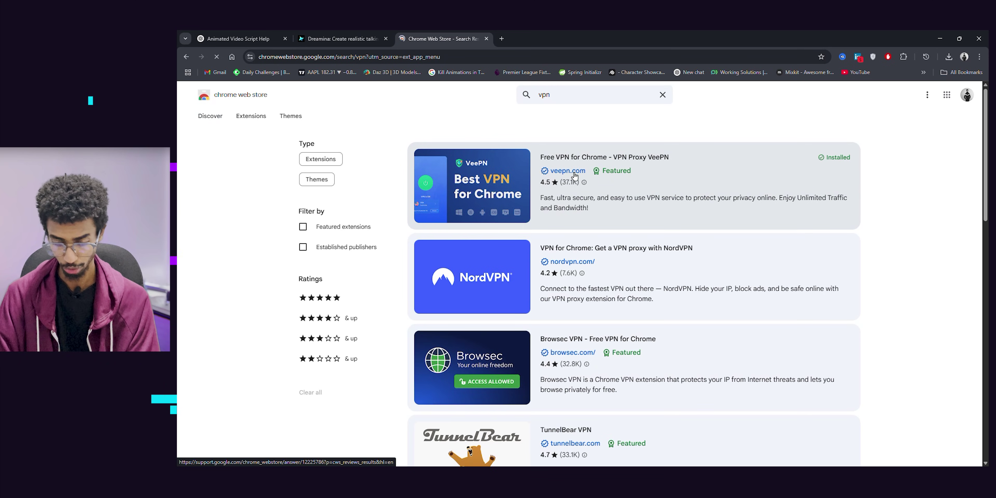
click(575, 176)
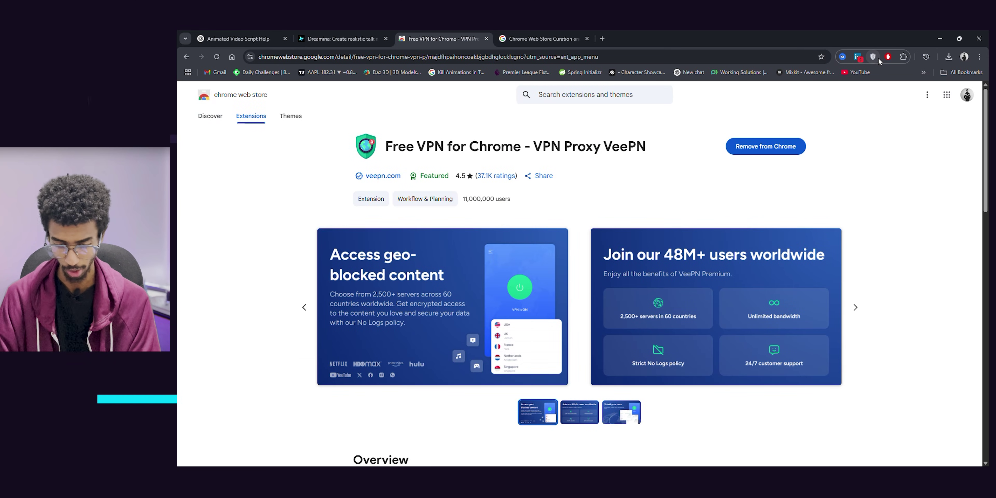
Connect VeePN to the UK London server and return to the Dreamina tab.
click(902, 57)
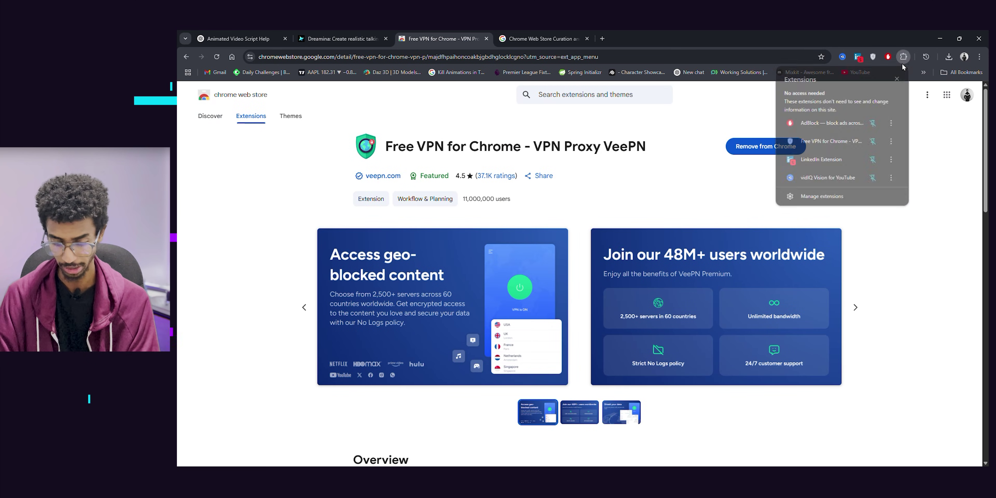
click(835, 141)
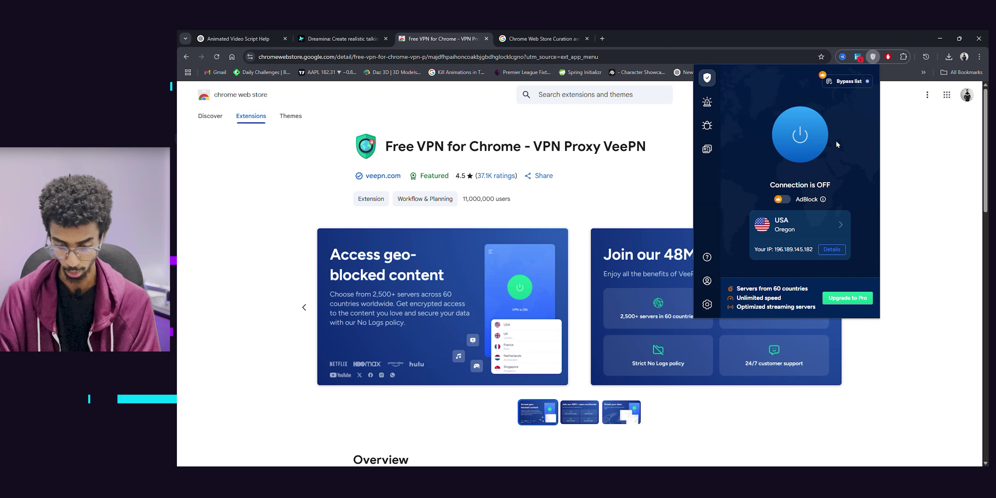
click(833, 229)
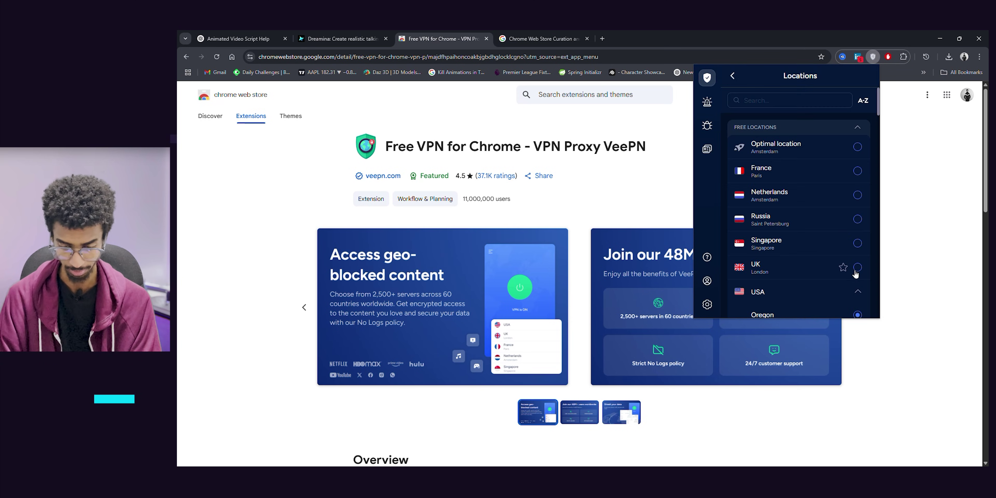
click(858, 267)
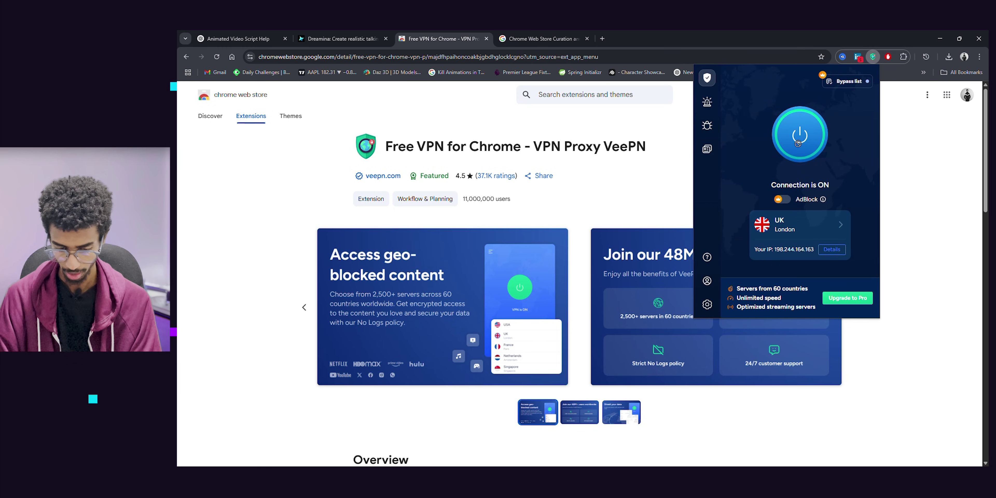
click(311, 43)
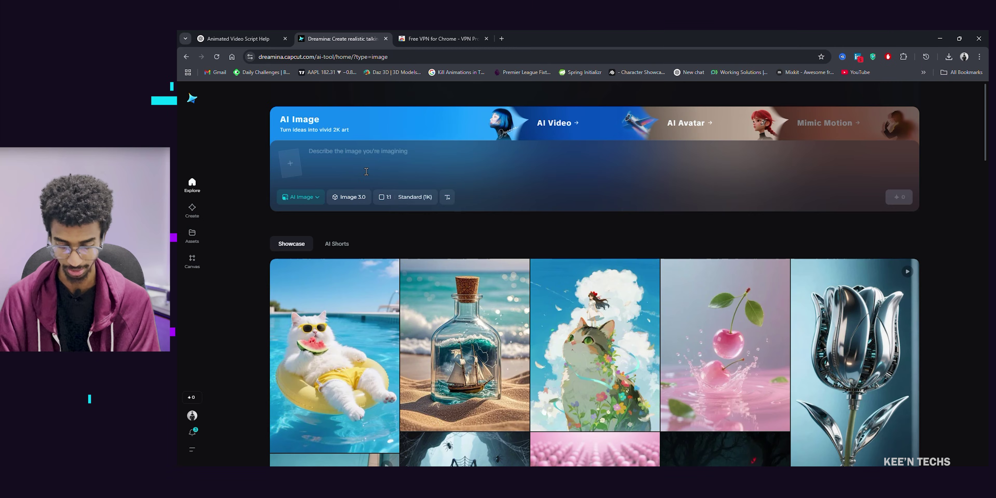
Switch to AI Video, attach converted_image1_16_9 as the starting image, and paste the cowboy prompt.
click(558, 125)
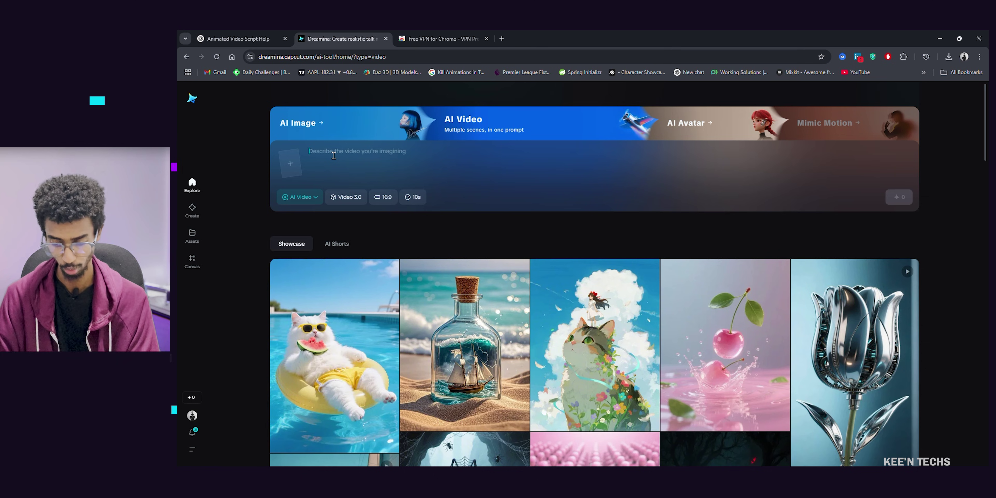
text(T)
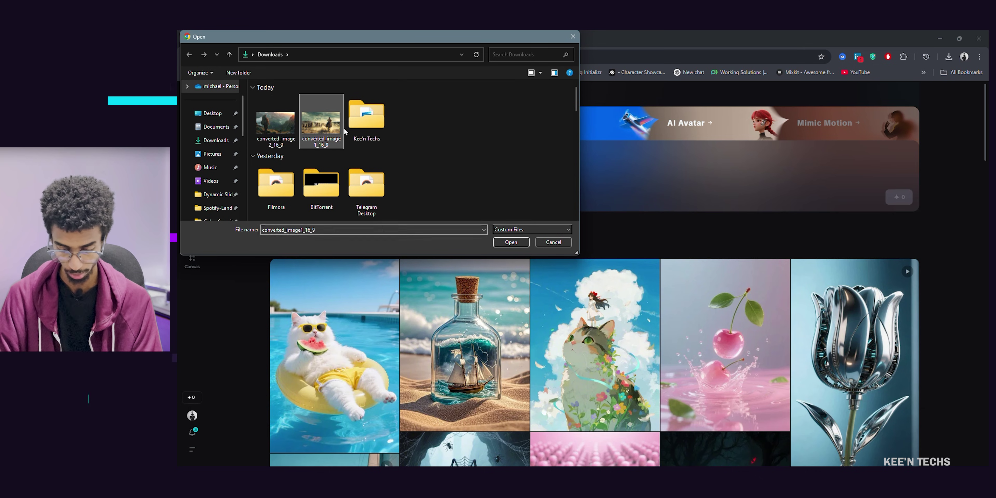
double_click(334, 129)
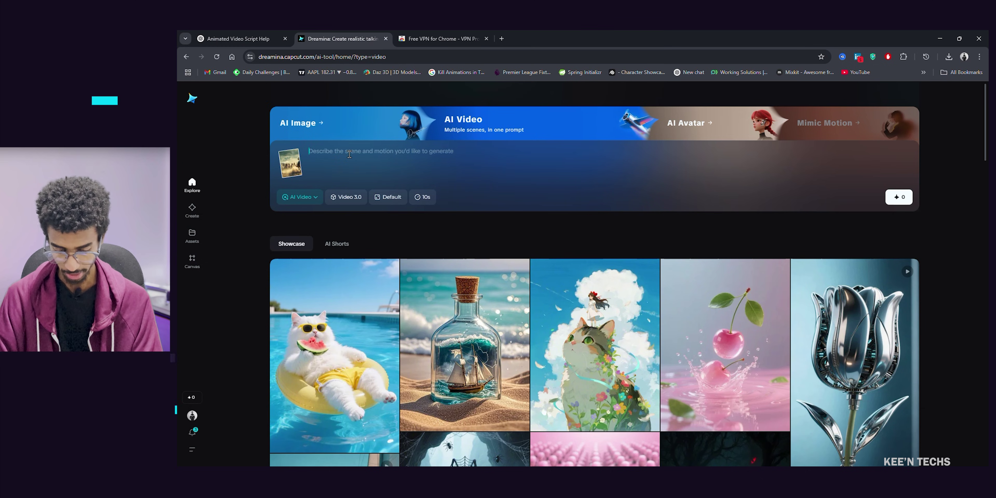
text(Cinematic slow-motion shot of a cowboy leading a herd of wild horses across a dusty desert. Wind kicks up sand as they charge forward, dramatic lighting and intense sky, camera pans slightly as horses gallop.)
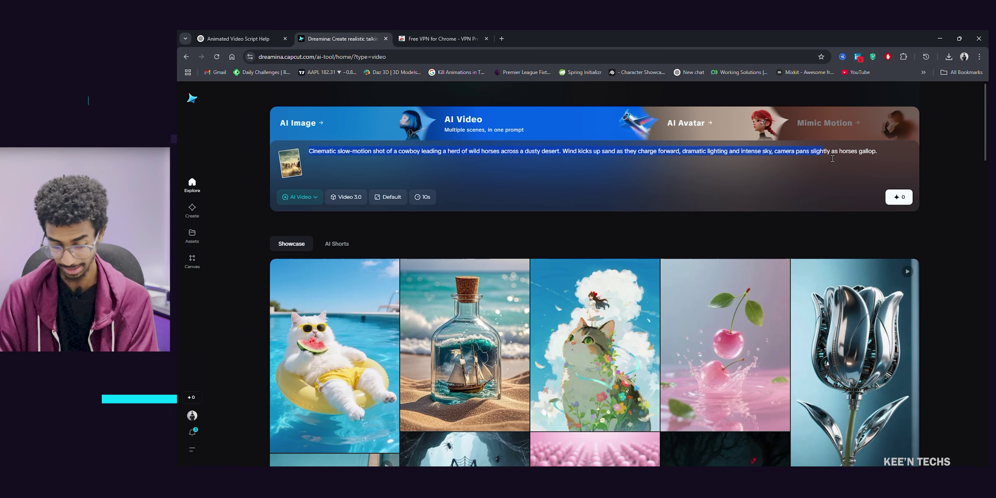
click(834, 162)
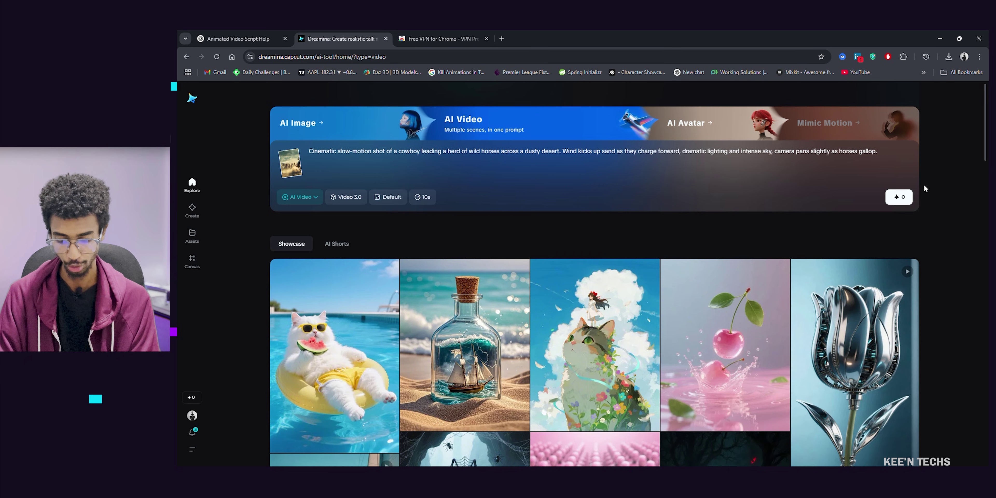
Confirm AI Video, Video 3.0, default aspect ratio and 10s, then generate the cowboy video.
click(311, 199)
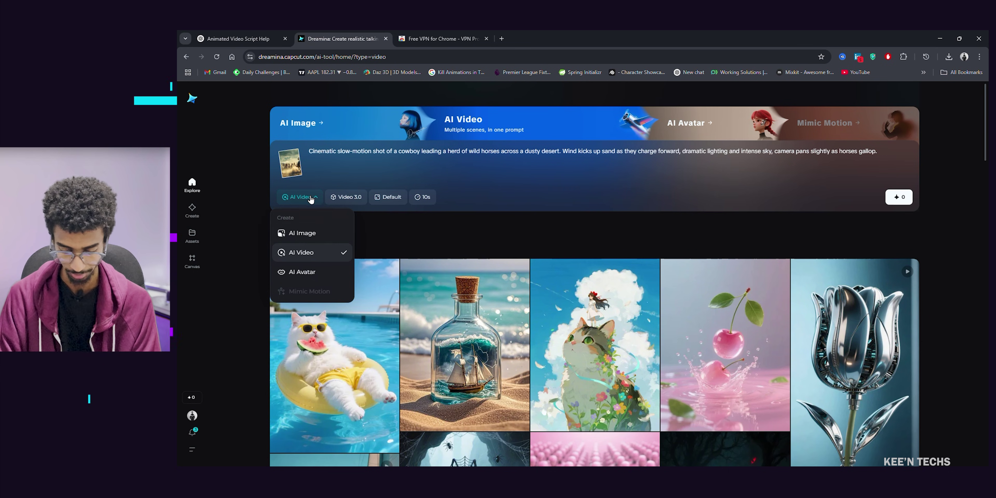
click(325, 254)
click(346, 200)
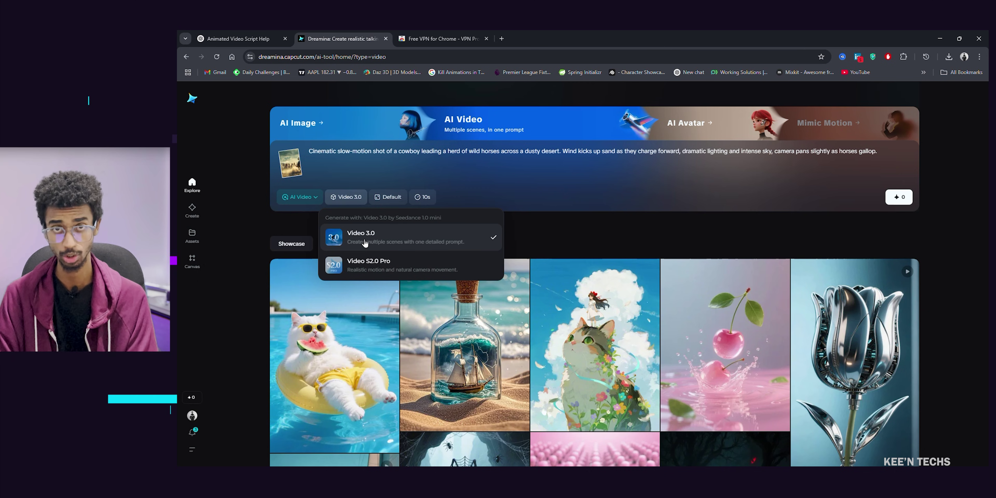
click(368, 236)
click(393, 201)
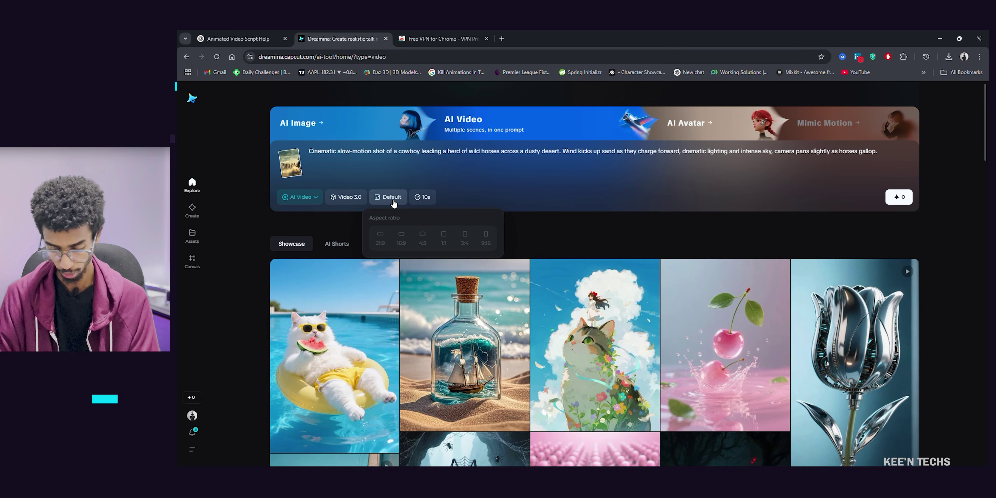
click(422, 197)
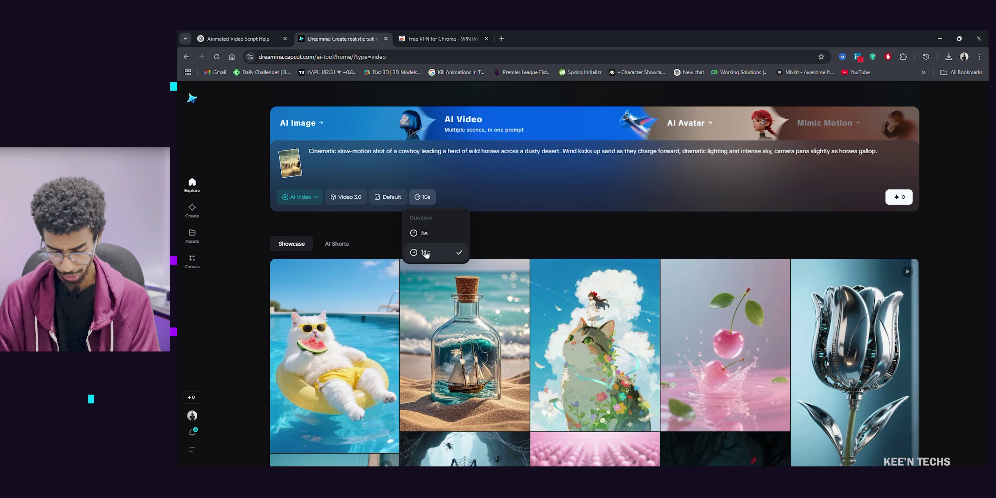
click(447, 255)
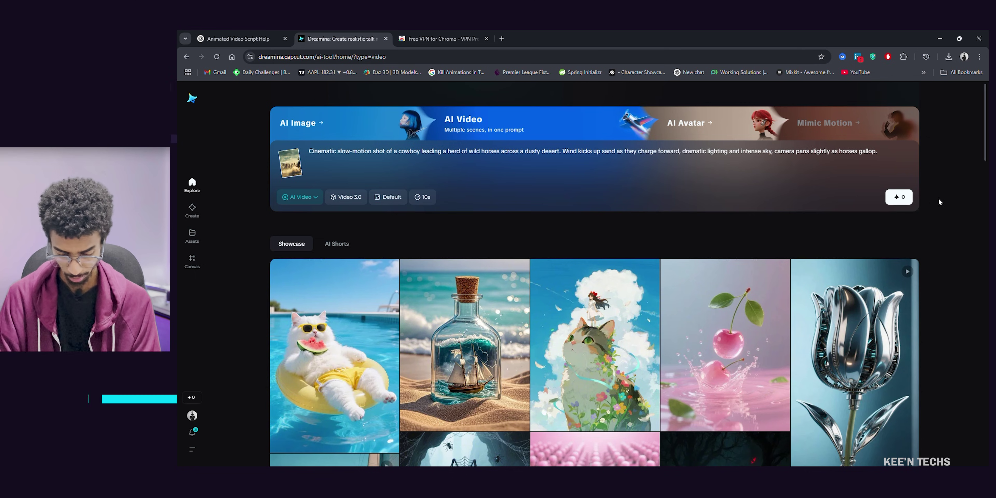
click(906, 197)
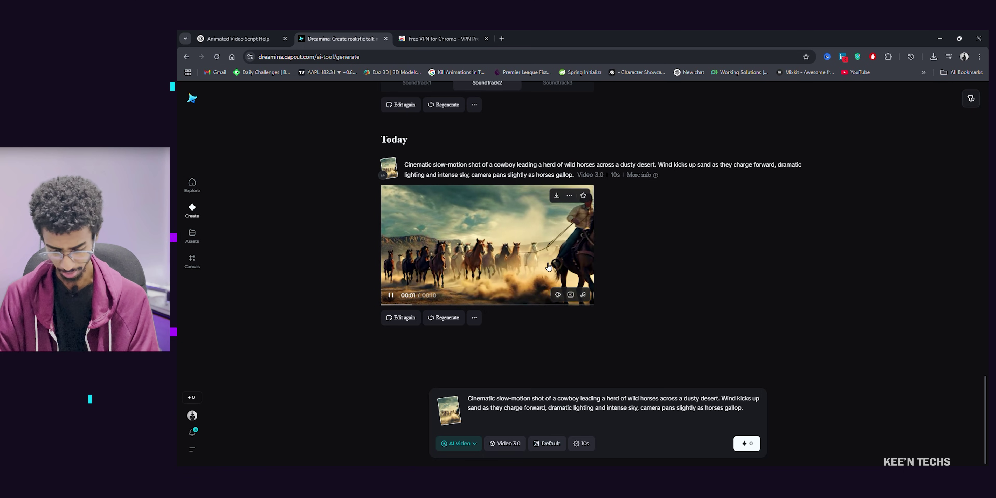
Preview the cowboy clip, then generate the 5s hiker video and view it full size.
click(550, 266)
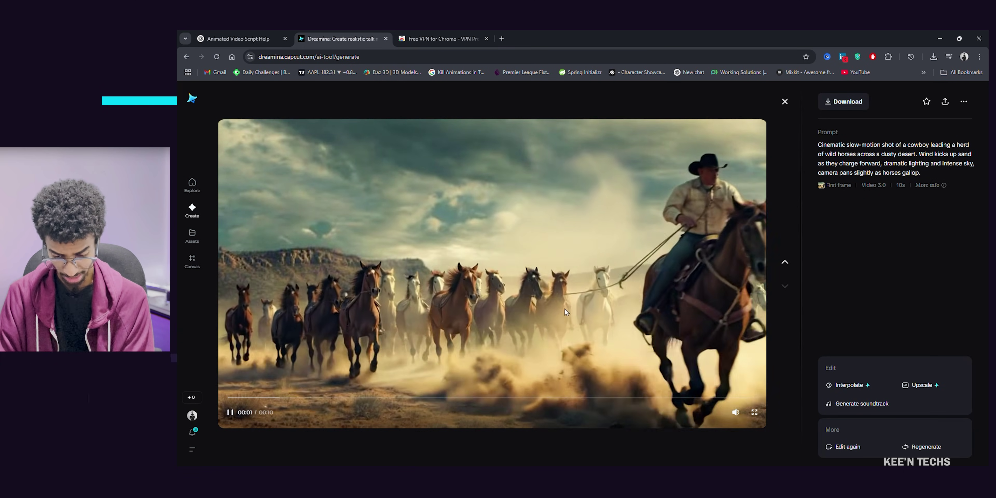
key(Escape)
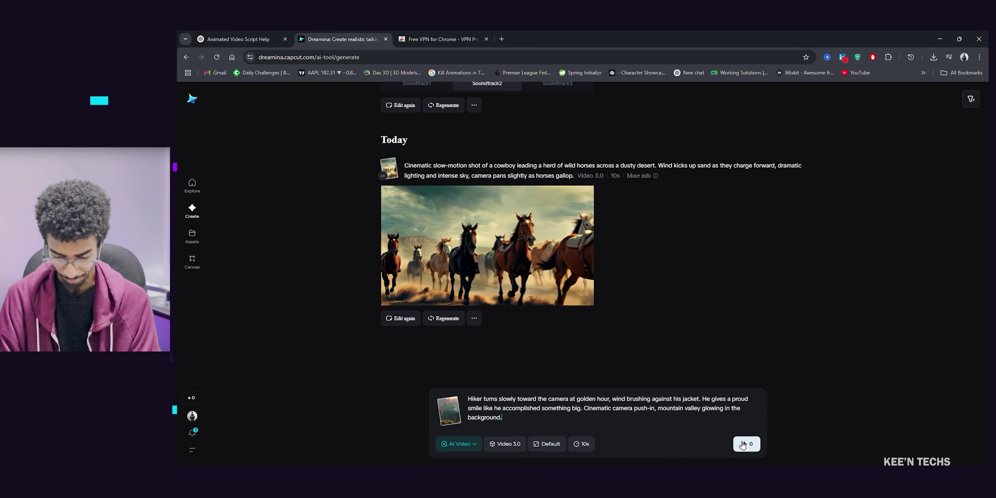
click(742, 444)
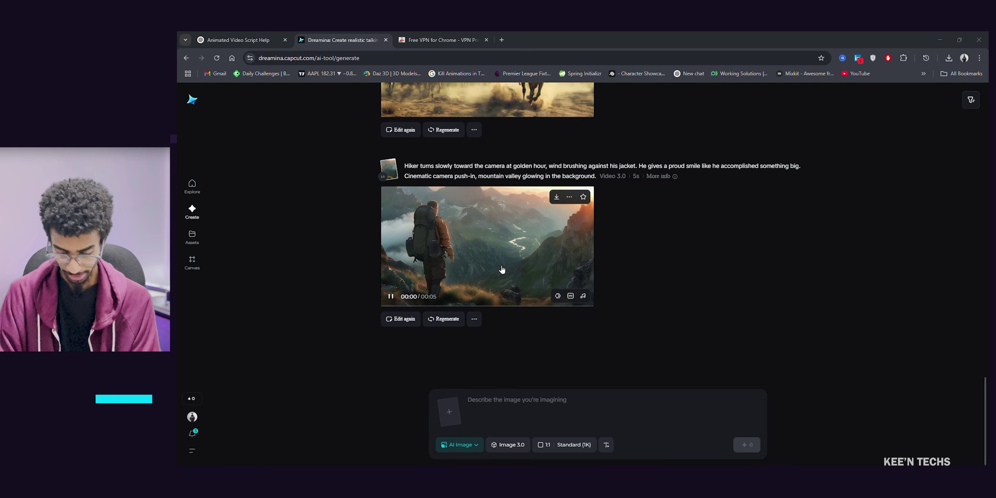
click(493, 258)
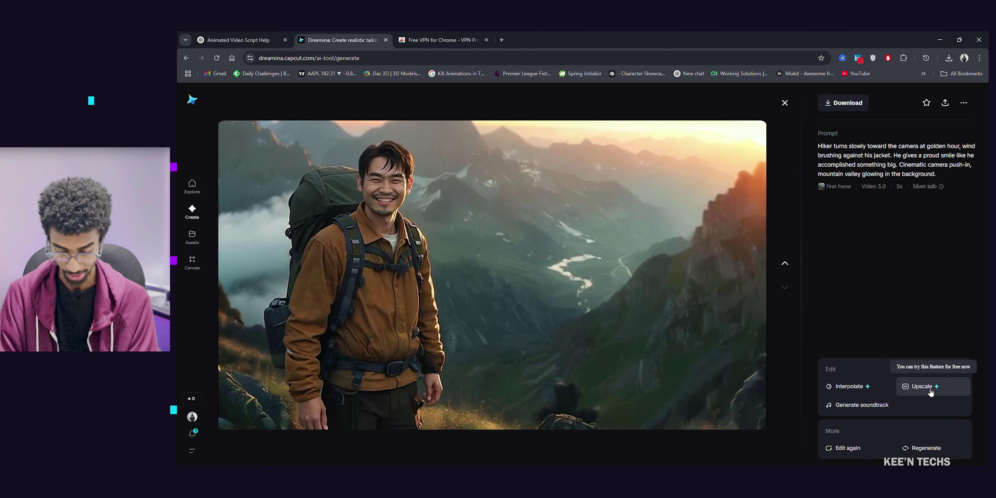
Generate a soundtrack for the hiker video.
click(862, 404)
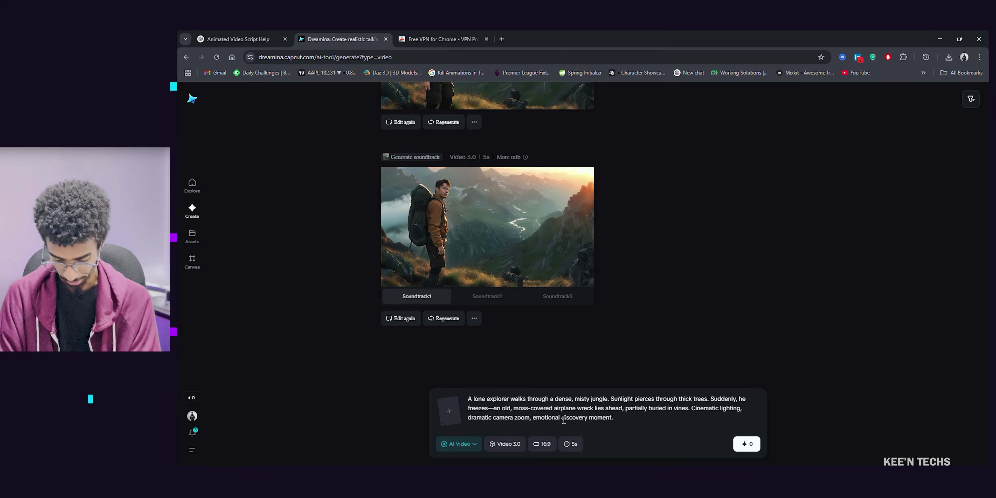
Generate the jungle explorer airplane-wreck video and open the finished clip.
click(756, 448)
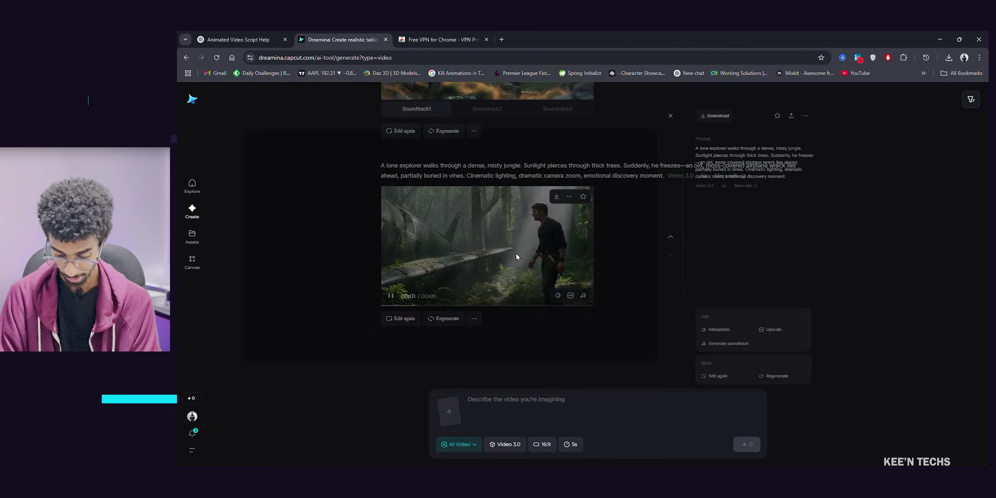
click(516, 253)
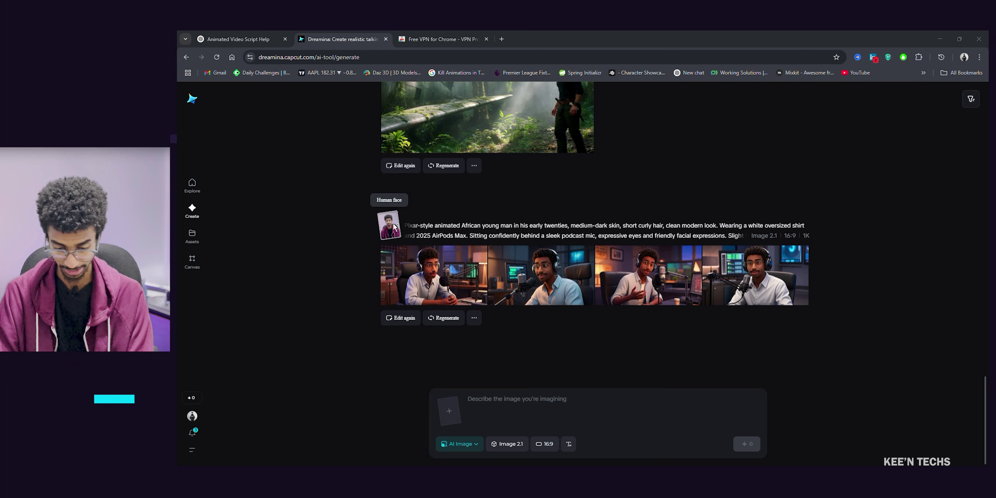
Return to the generation history with image generation kept as the creation type.
mouse_move(634, 236)
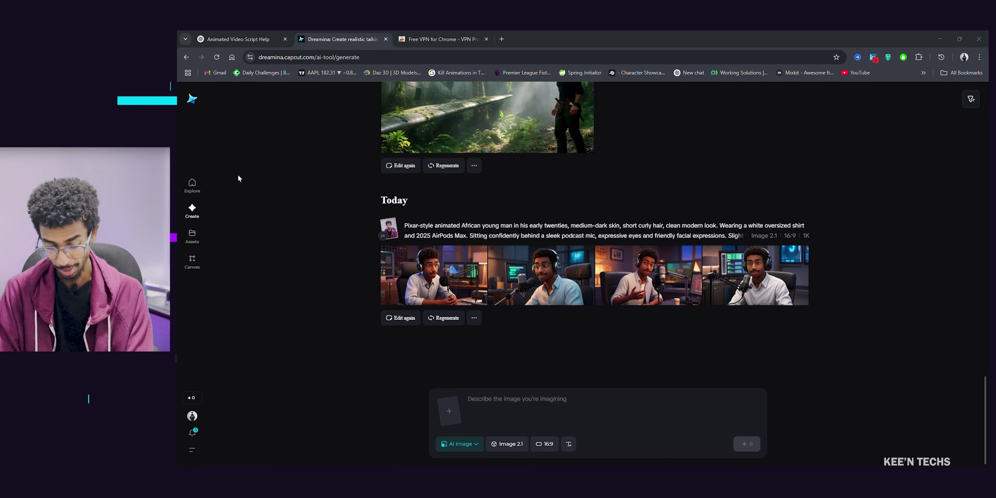
click(190, 185)
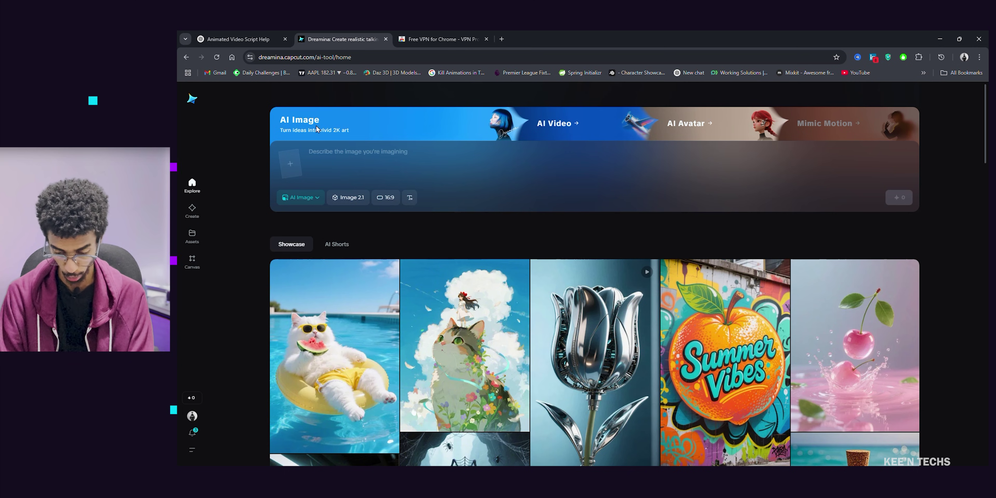
click(196, 213)
click(475, 444)
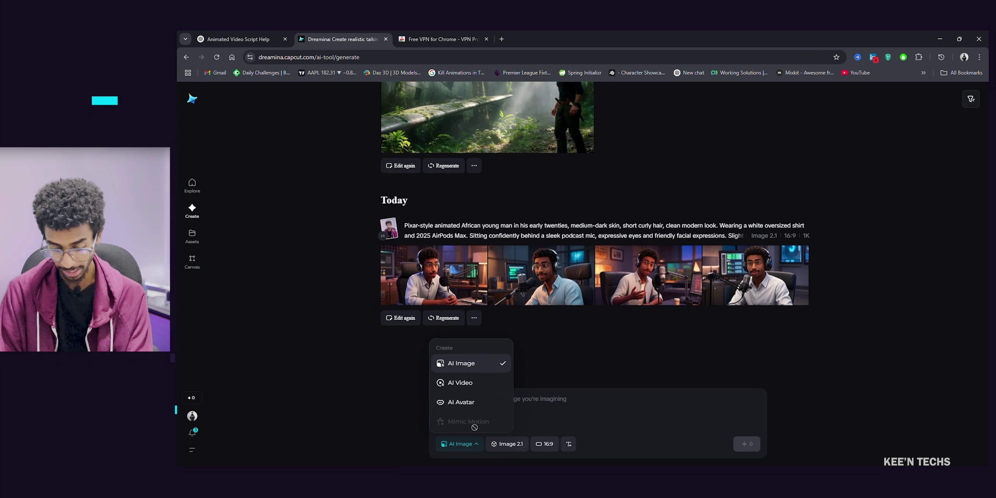
click(480, 368)
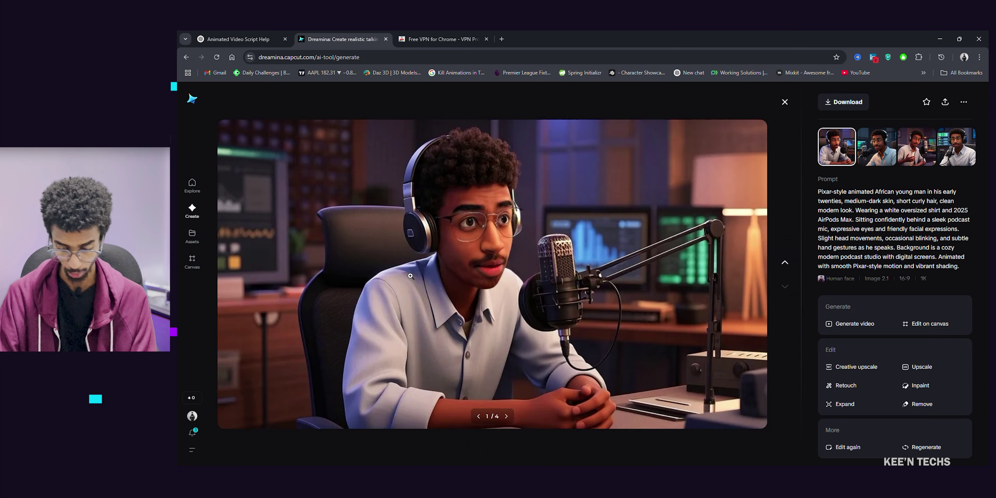
Download the third of four podcast images, where the host gestures with one hand.
key(Right)
key(Right)
key(Right)
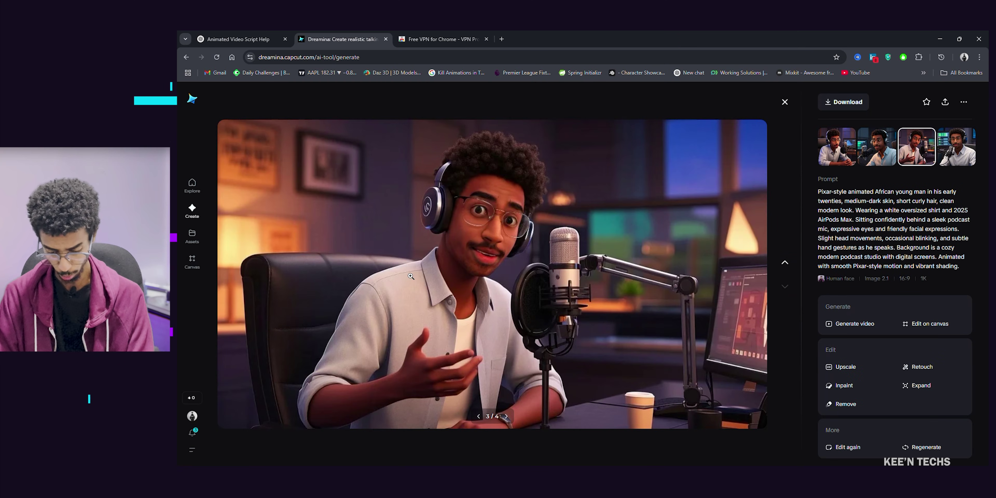
key(Left)
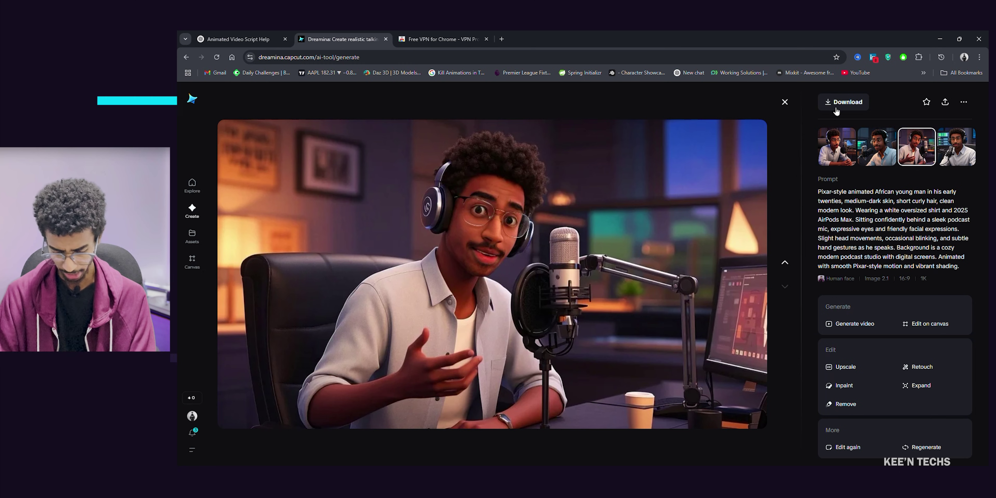
click(840, 105)
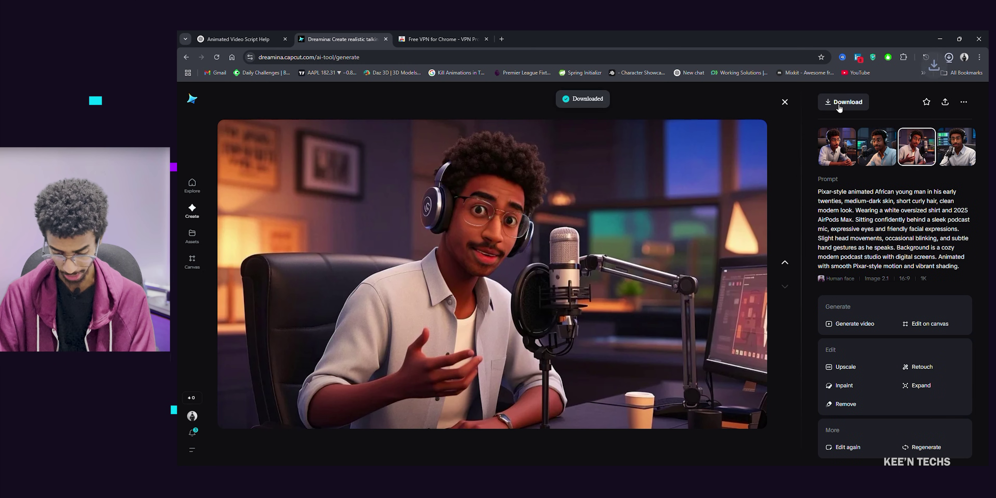
click(785, 103)
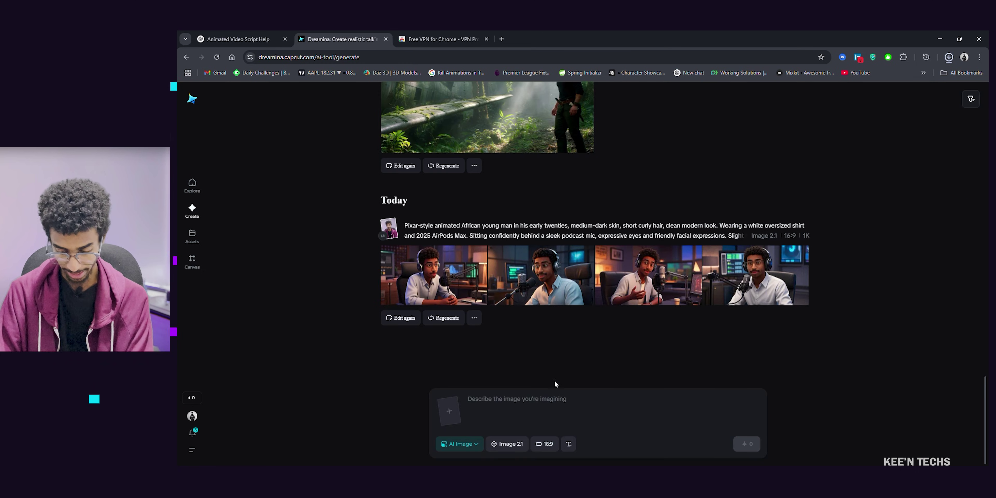
Generate a 5s AI video of the podcast host speaking from his image and pasted prompt, then open it.
click(476, 445)
click(467, 379)
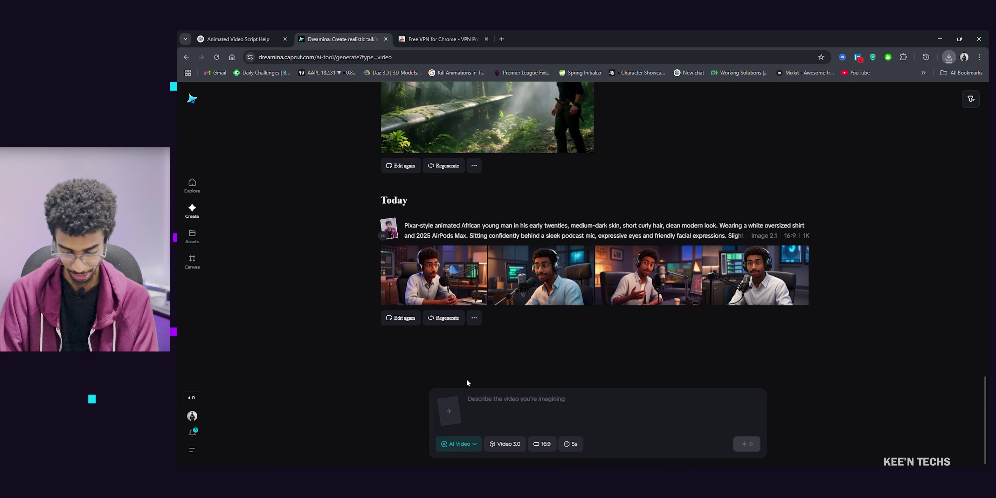
click(449, 417)
double_click(291, 127)
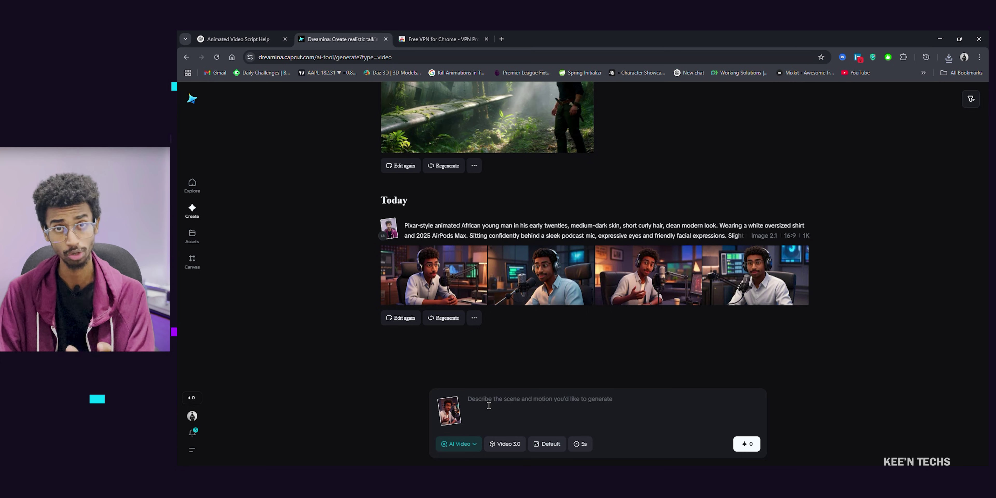
text(Animate the character speaking with smooth Pixar-style motion. Add natural lip-sync, subtle head nods, blinking, and slight hand gestures. He talks confidently into the mic. Background podcast studio stays static. Lighting is warm and cinematic.)
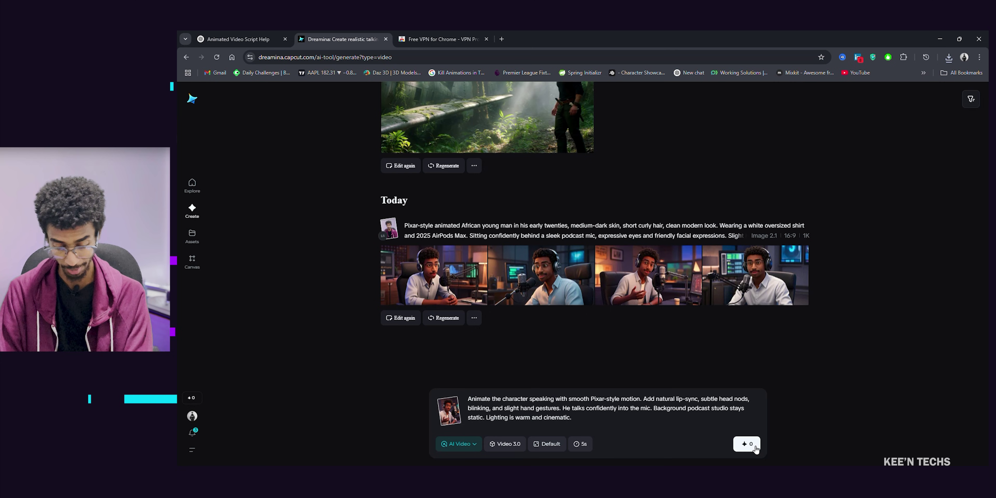
click(749, 446)
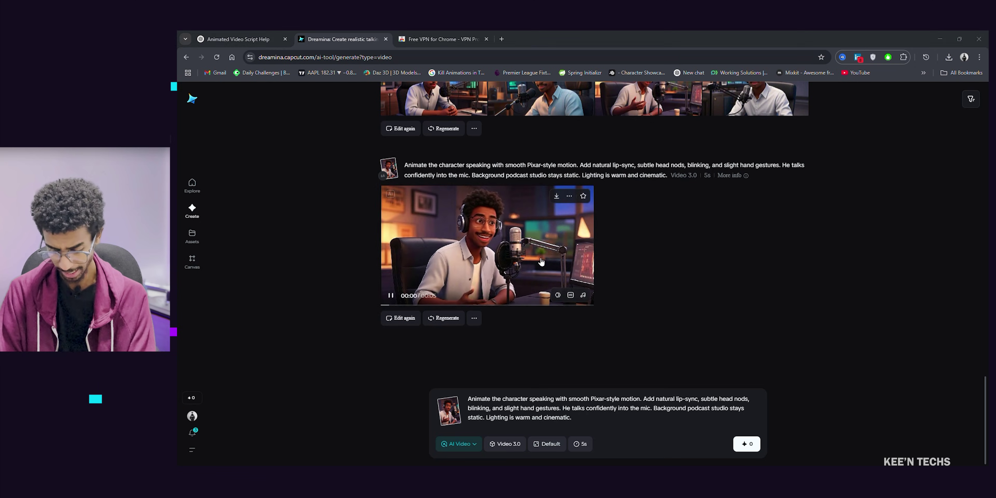
click(541, 262)
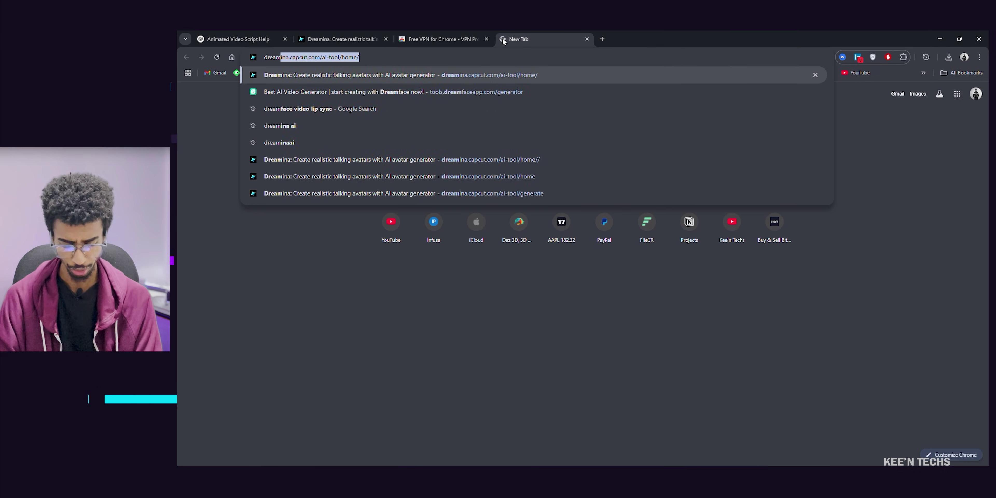
Search for 'dreamface video lip sync' and upload the podcast host photo to DreamFace.
text(video lip sync)
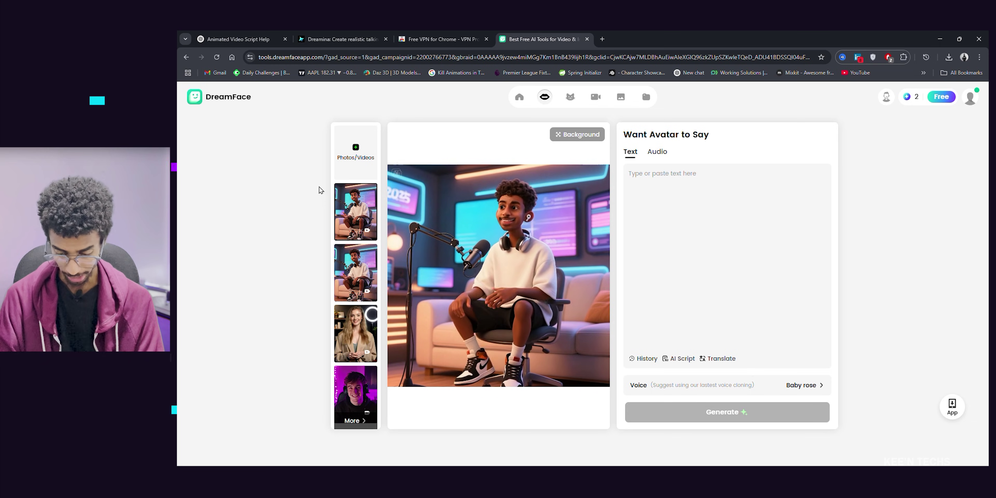
click(356, 154)
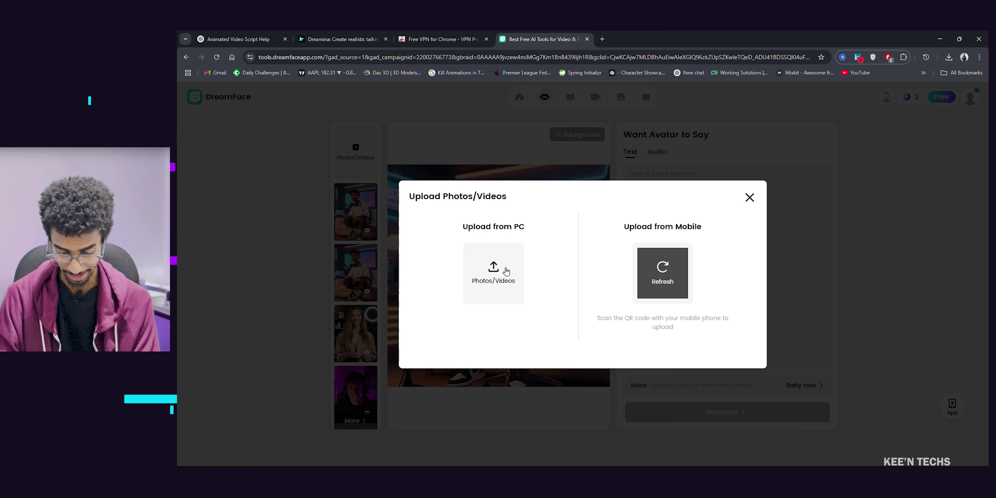
click(507, 270)
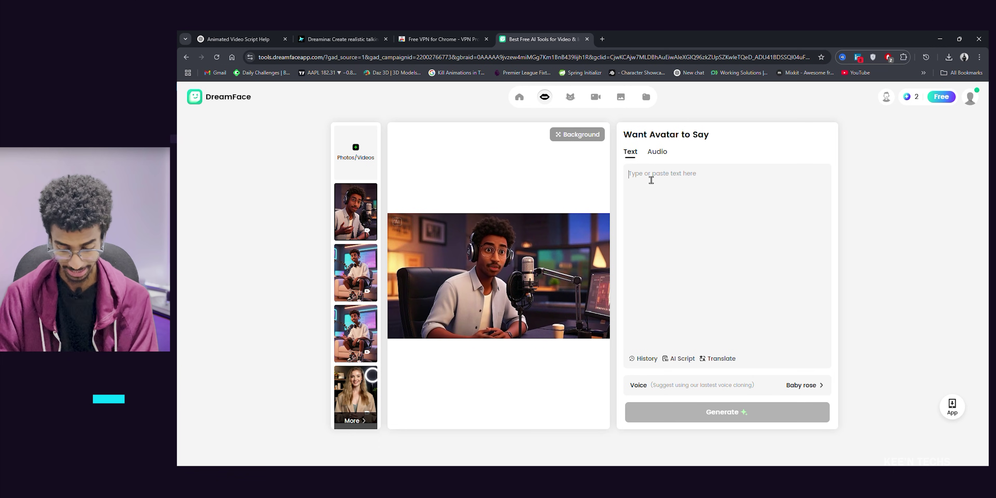
Keep the Amharic text script, edit its ending, and generate the talking avatar.
click(656, 152)
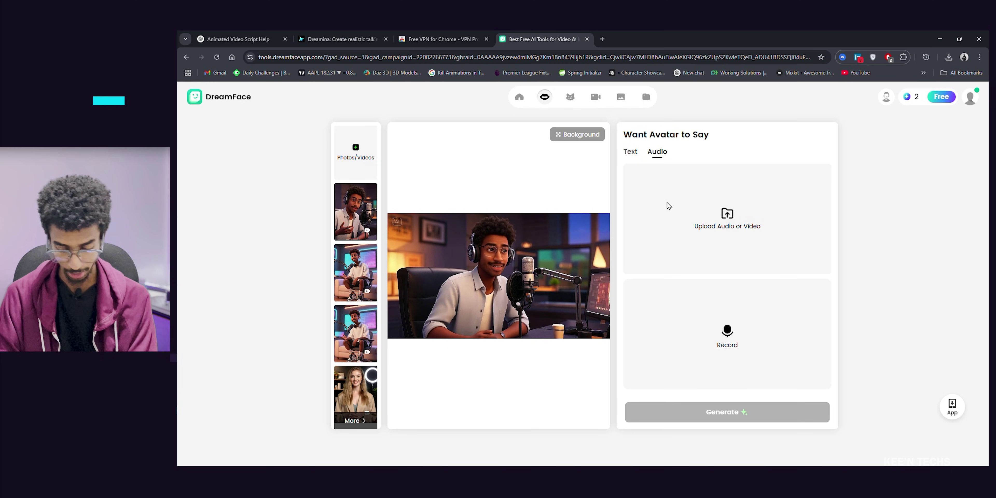
click(631, 152)
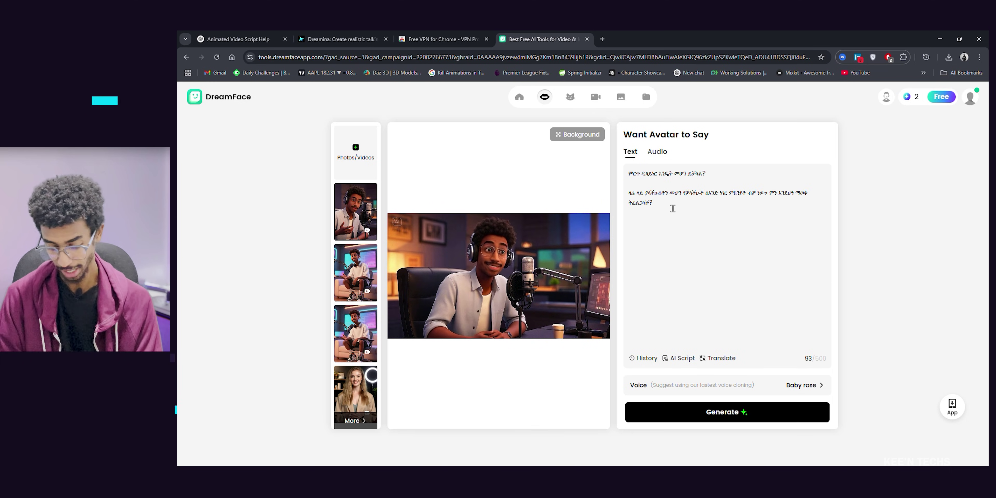
click(672, 208)
click(721, 411)
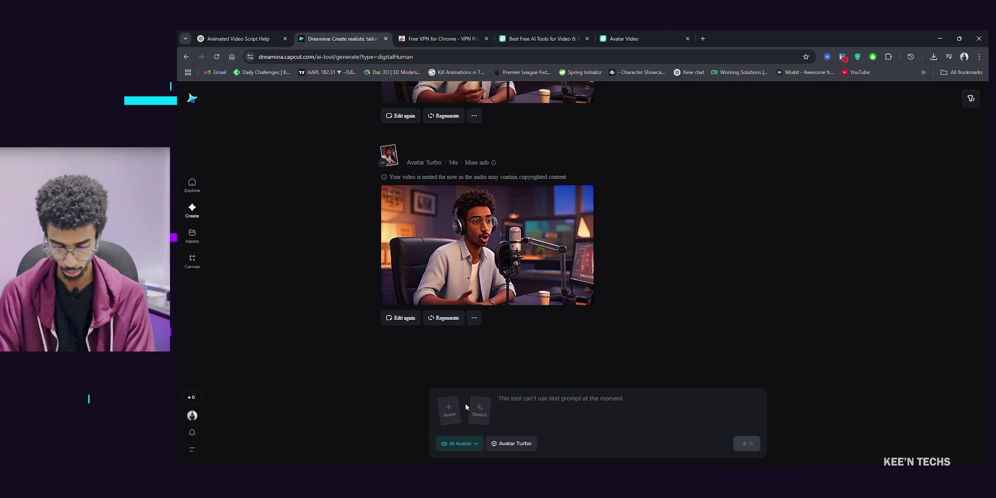
Upload the avatar image, then add the pasted Pelicans Production brand-pitch script as text-to-speech in the Lily voice.
click(454, 416)
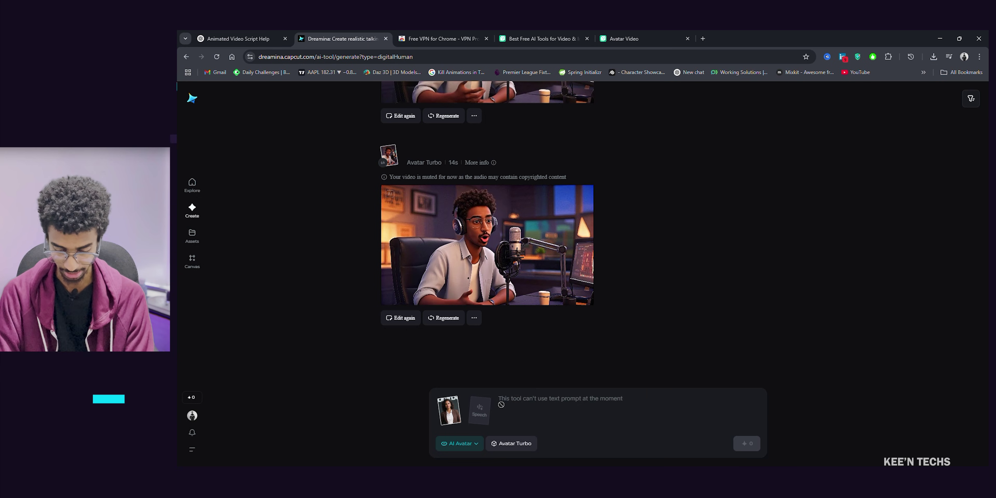
mouse_move(486, 392)
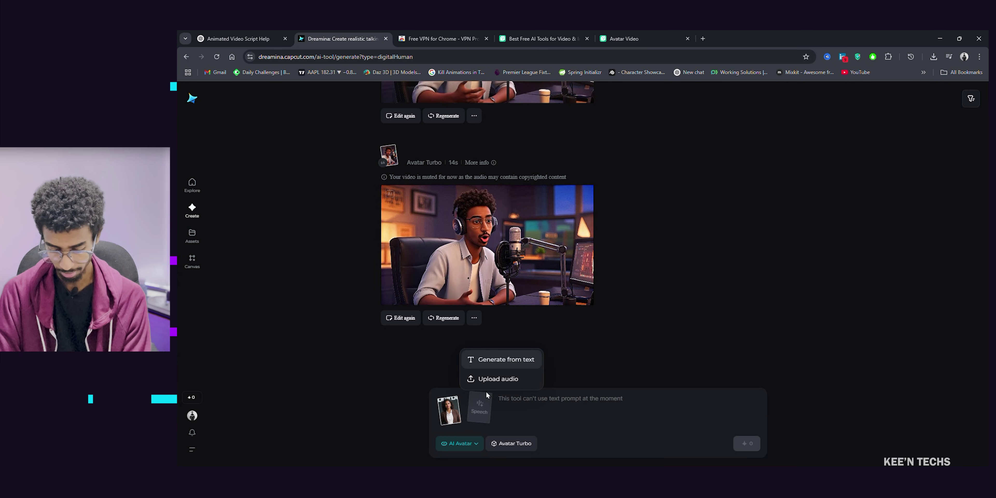
click(502, 360)
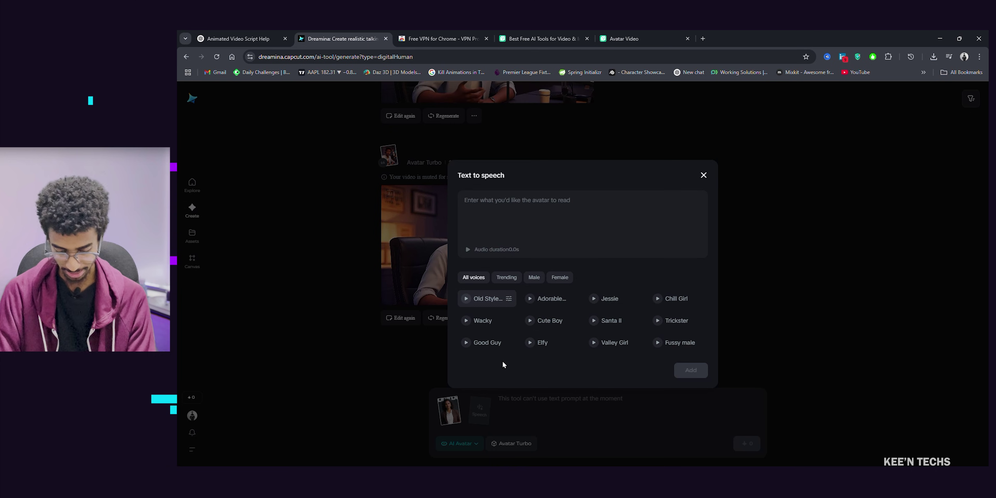
click(518, 230)
text(At Pelicans Production, we turn bold ideas into powerful visuals. If you’re serious about growing your brand, we’re here to make it happen.)
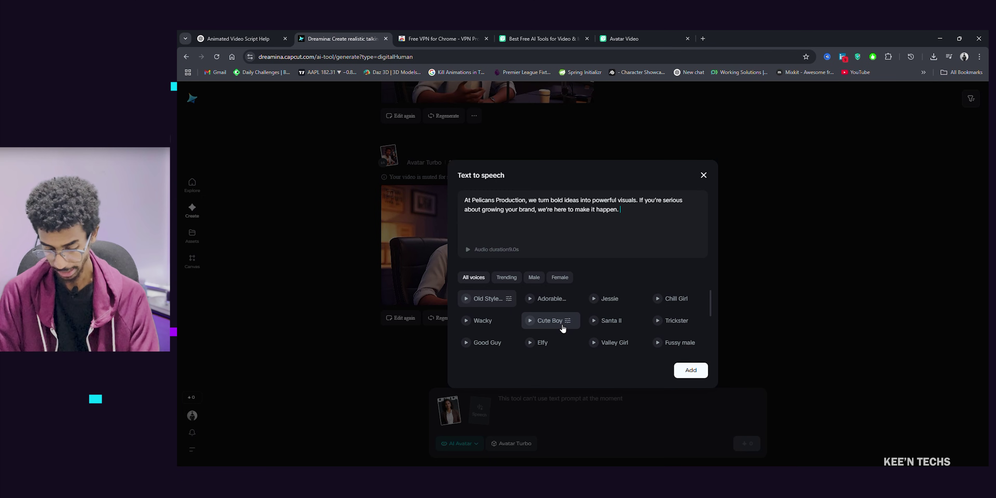
scroll(658, 333, down, 1)
click(678, 347)
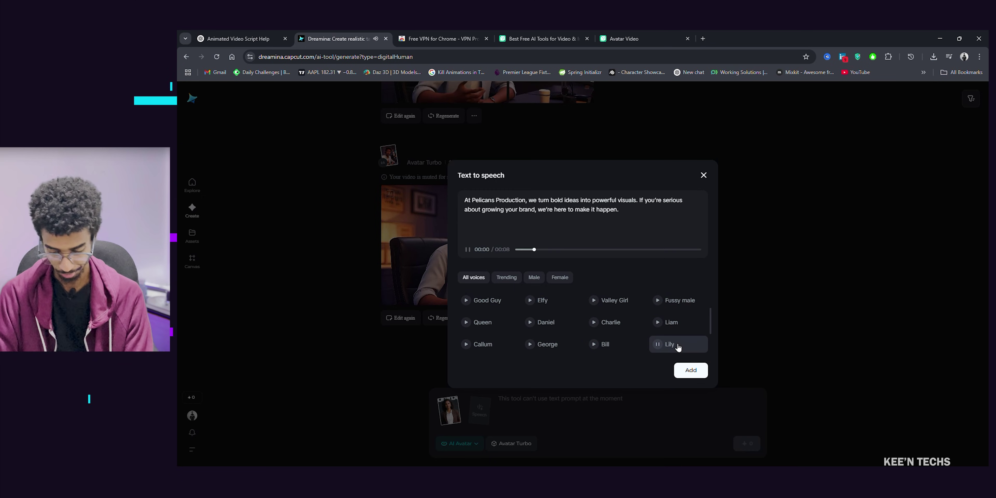
click(691, 370)
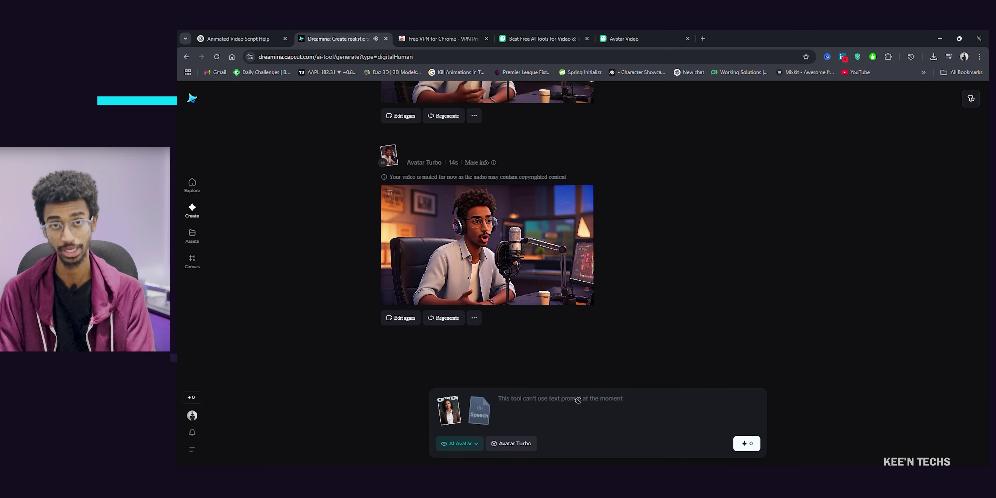